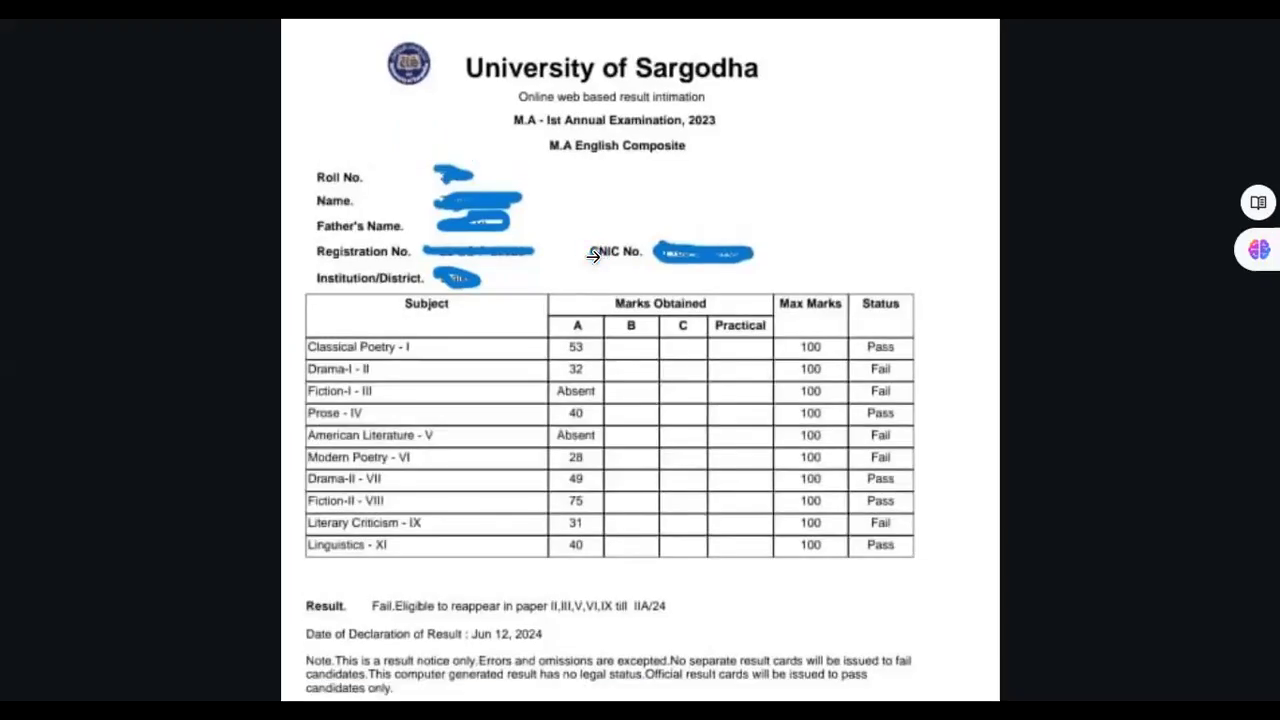
Open the Sep 28, 2023 M.A. English result notice showing 2 special chances till IIA-24
{"action": "left_click", "coordinate": [586, 57]}
{"action": "left_click", "coordinate": [578, 113]}
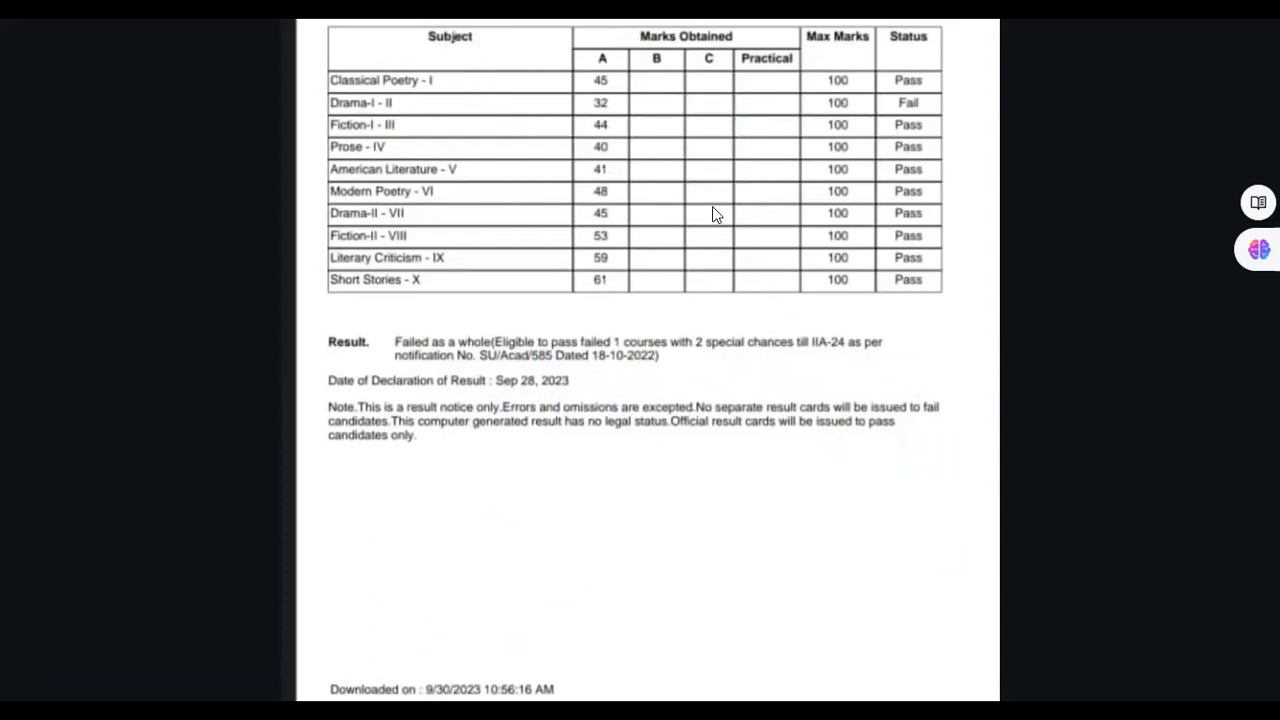
{"action": "scroll", "coordinate": [712, 206], "scroll_direction": "down", "scroll_amount": 1}
{"action": "left_click", "coordinate": [701, 135]}
{"action": "left_click", "coordinate": [701, 187]}
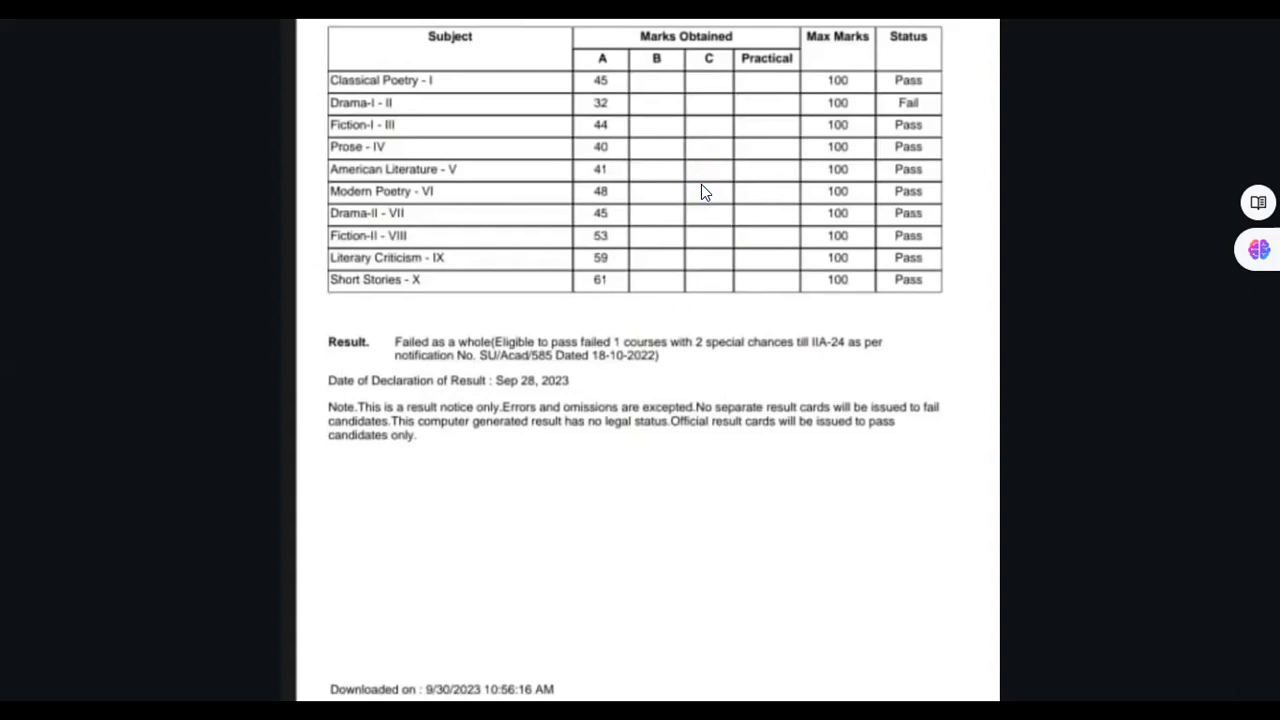